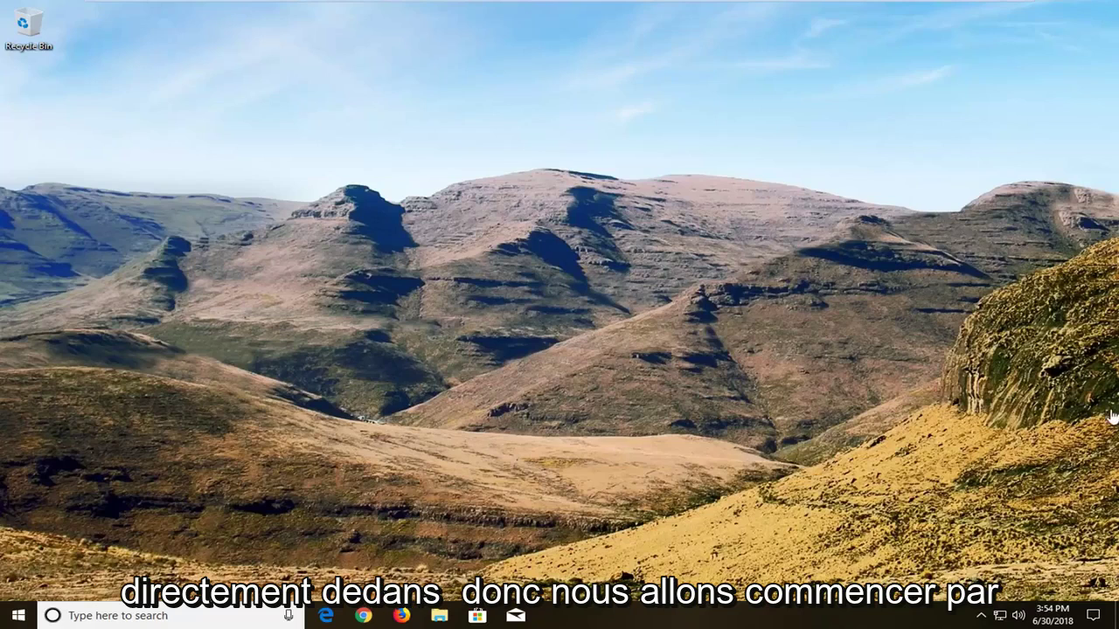
Launch regedit from Start search as administrator and approve the UAC prompt.
{"action": "left_click", "coordinate": [16, 617]}
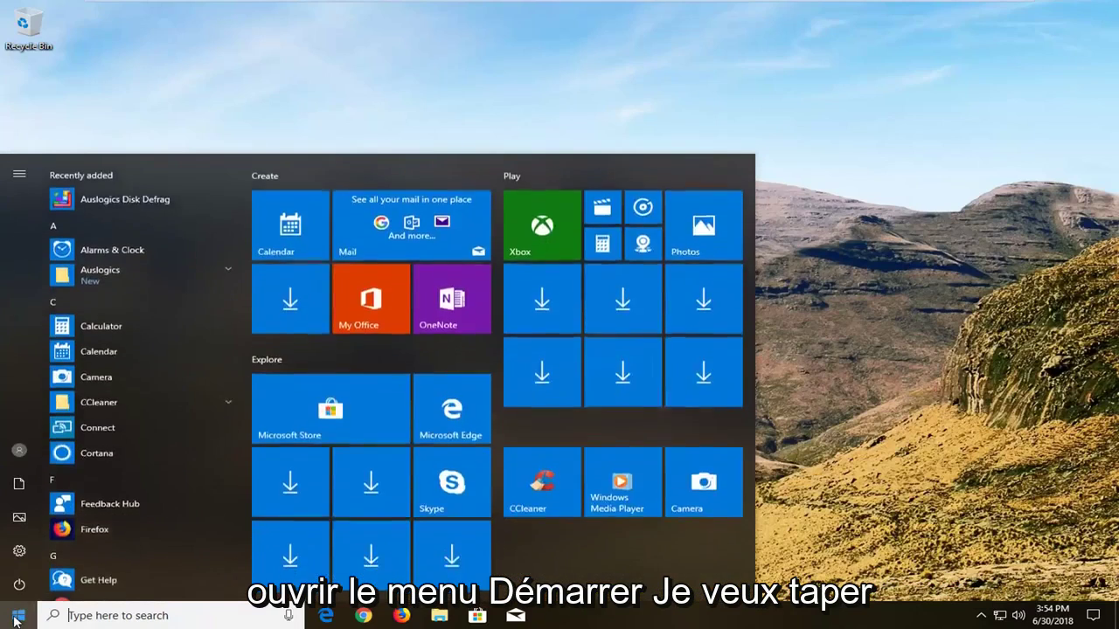
{"action": "type", "text": "regedit"}
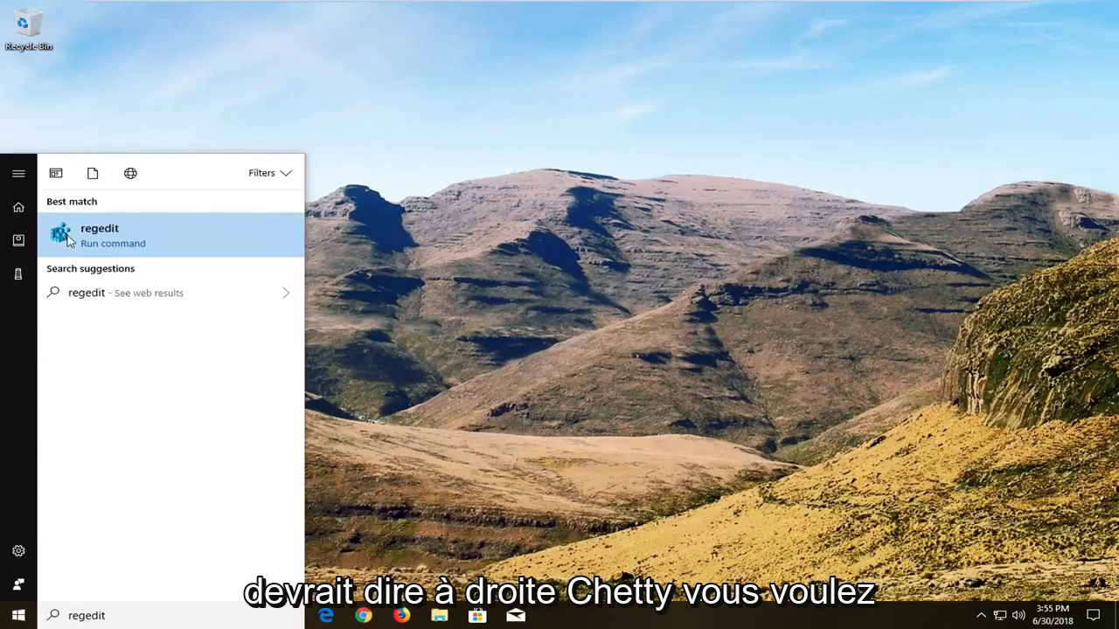
{"action": "right_click", "coordinate": [75, 240]}
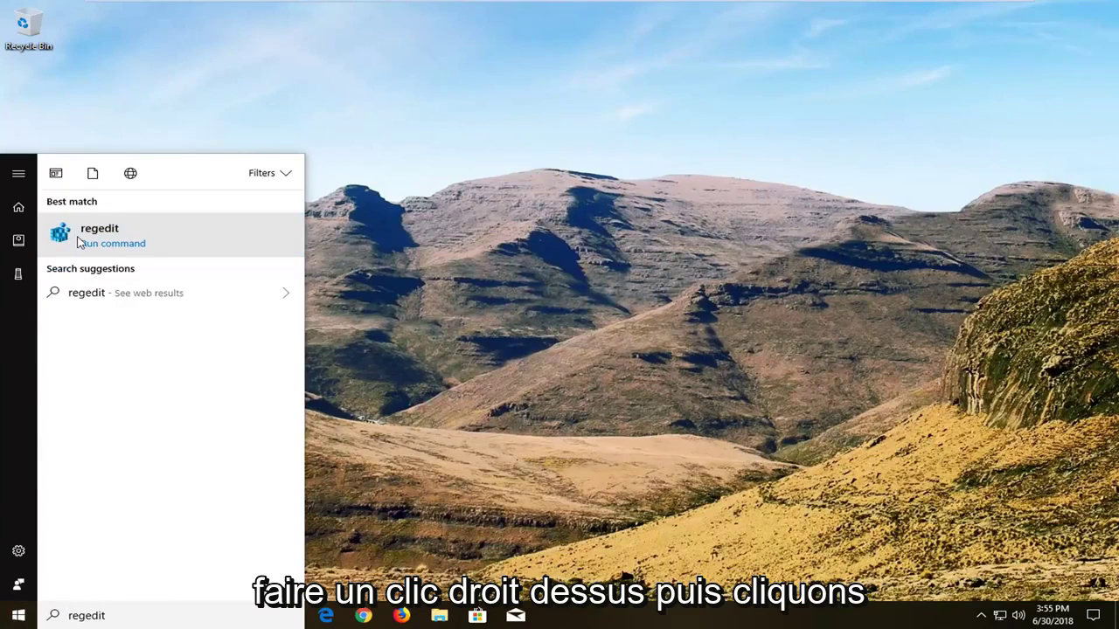
{"action": "right_click", "coordinate": [77, 240]}
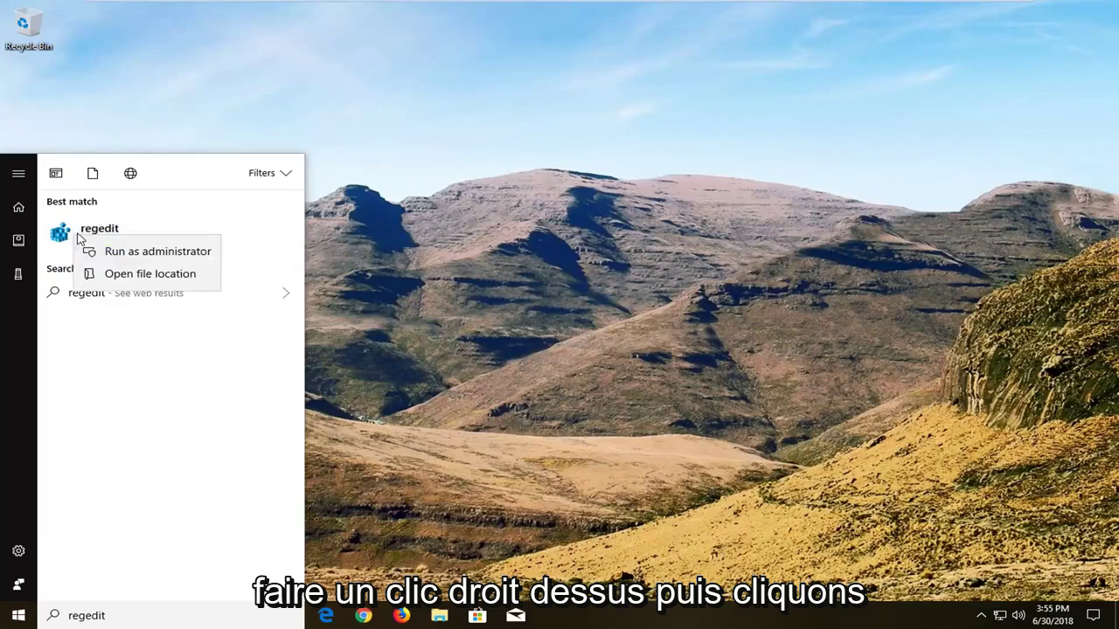
{"action": "left_click", "coordinate": [120, 252]}
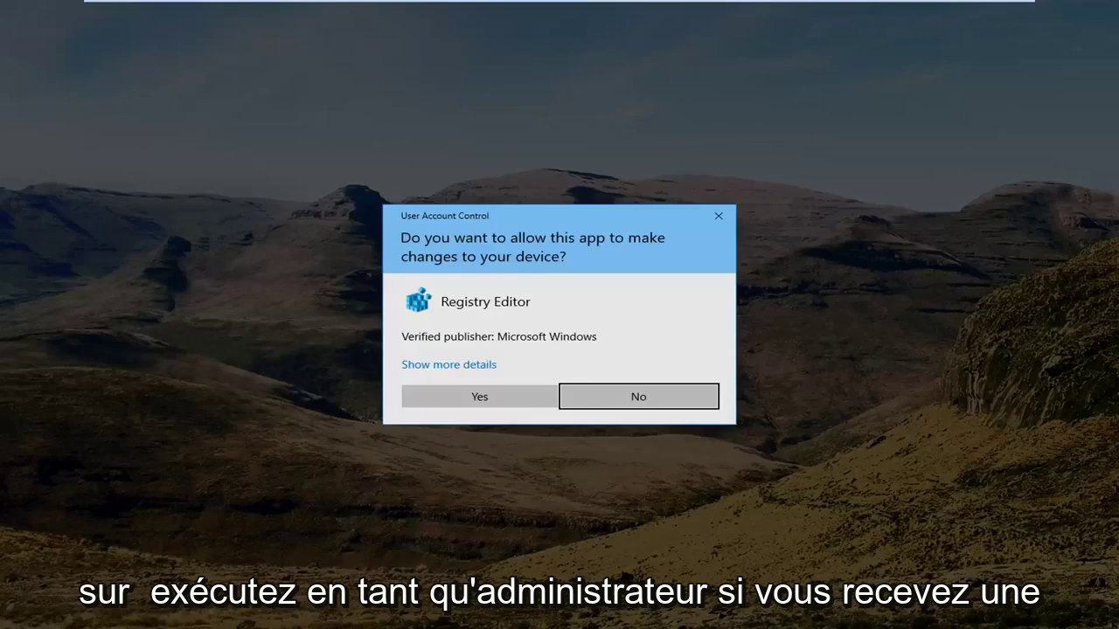
{"action": "left_click", "coordinate": [478, 401]}
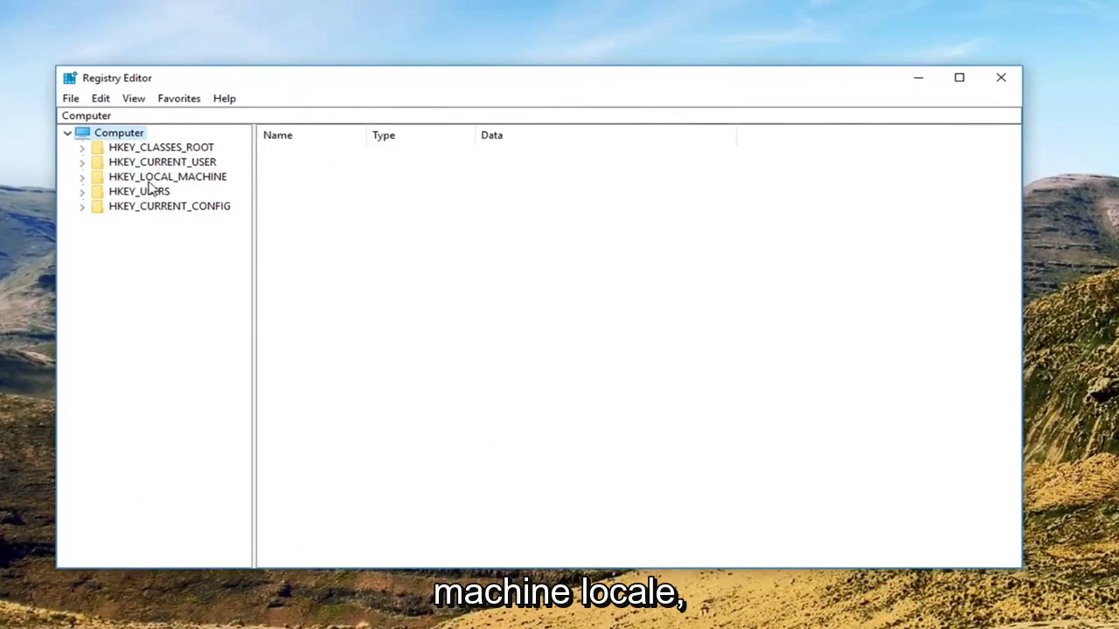
Expand HKEY_LOCAL_MACHINE > SYSTEM > CurrentControlSet > Control, widening the key tree pane.
{"action": "left_click", "coordinate": [144, 178]}
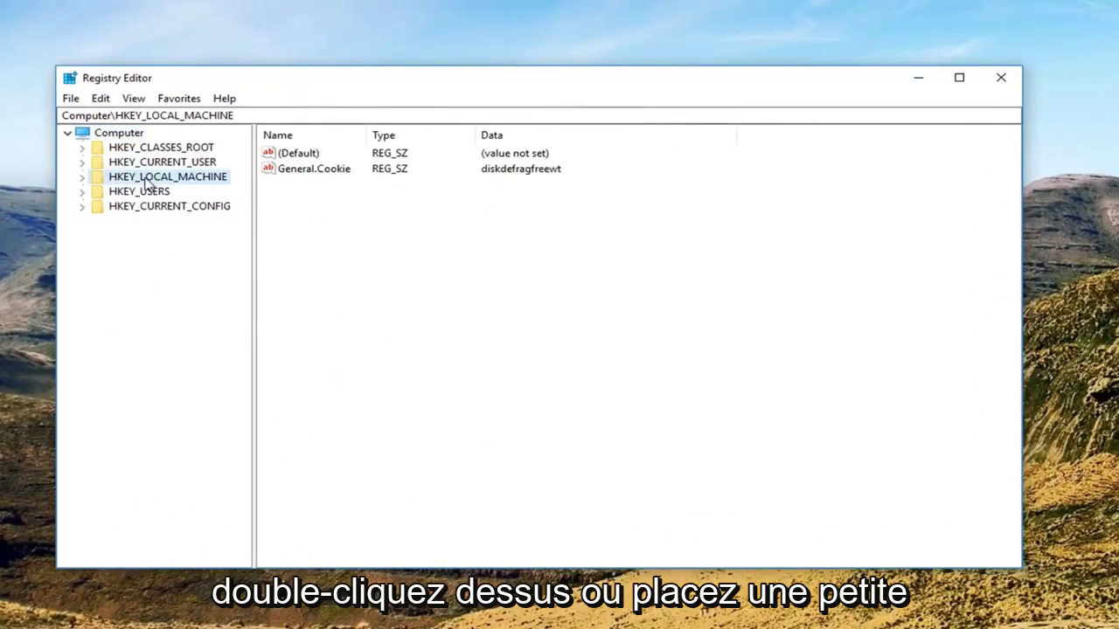
{"action": "left_click", "coordinate": [81, 178]}
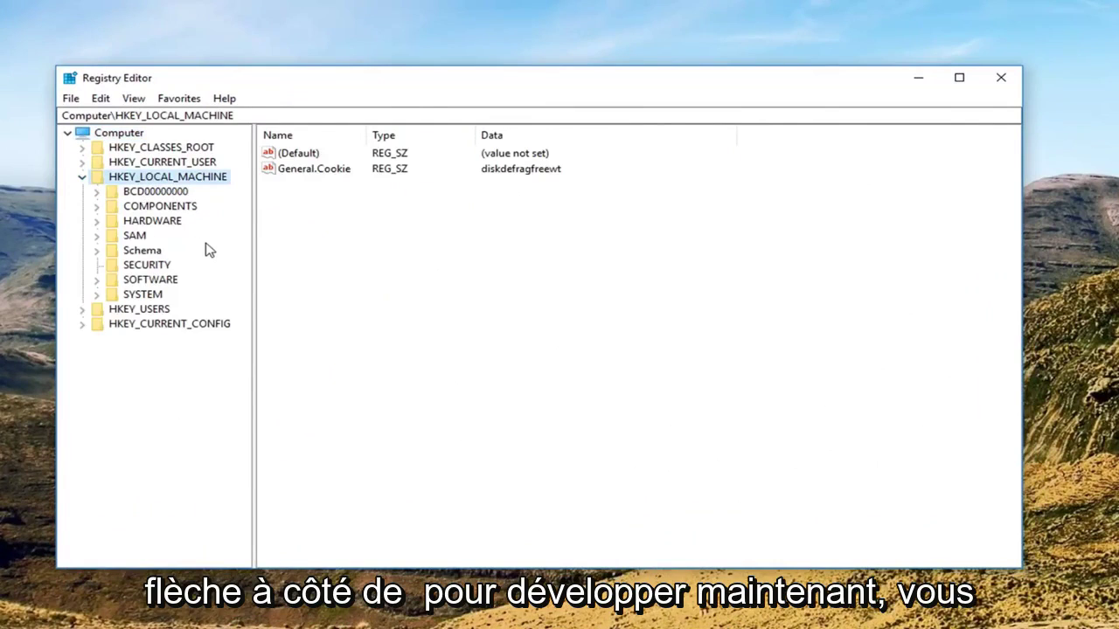
{"action": "left_click", "coordinate": [131, 301]}
{"action": "left_click", "coordinate": [96, 295]}
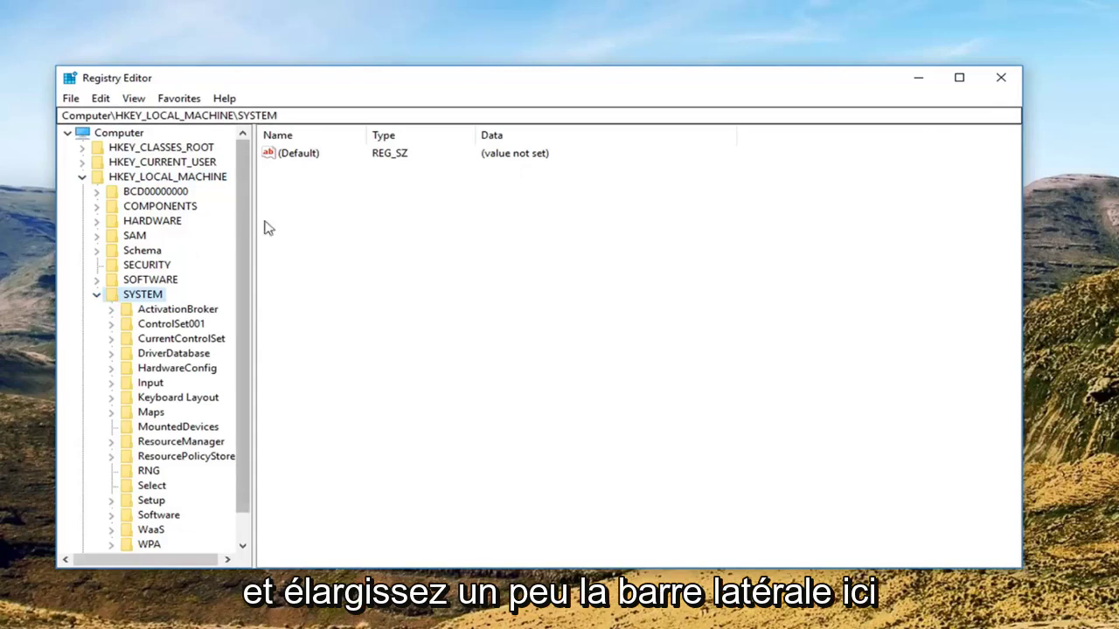
{"action": "left_click_drag", "start_coordinate": [252, 222], "coordinate": [339, 222]}
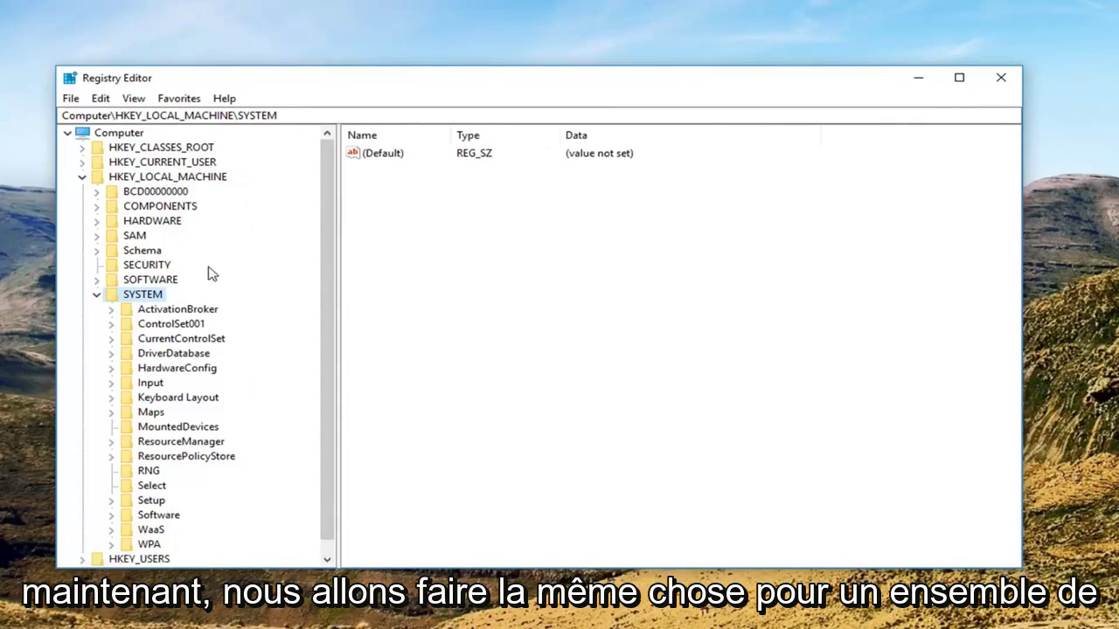
{"action": "left_click", "coordinate": [167, 341]}
{"action": "left_click", "coordinate": [112, 341]}
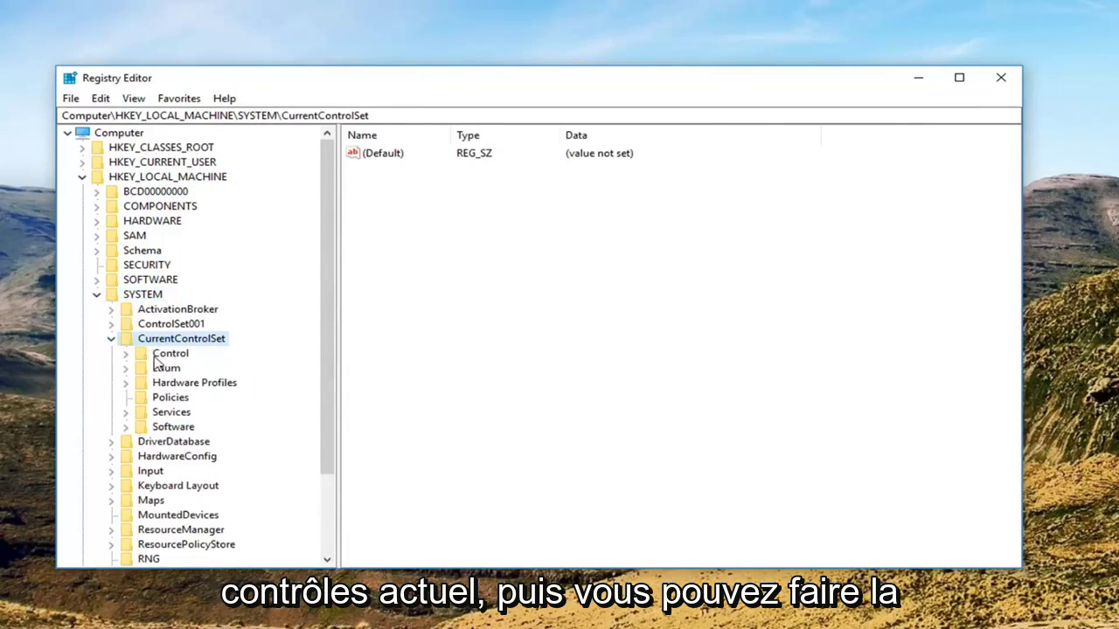
{"action": "left_click", "coordinate": [145, 355]}
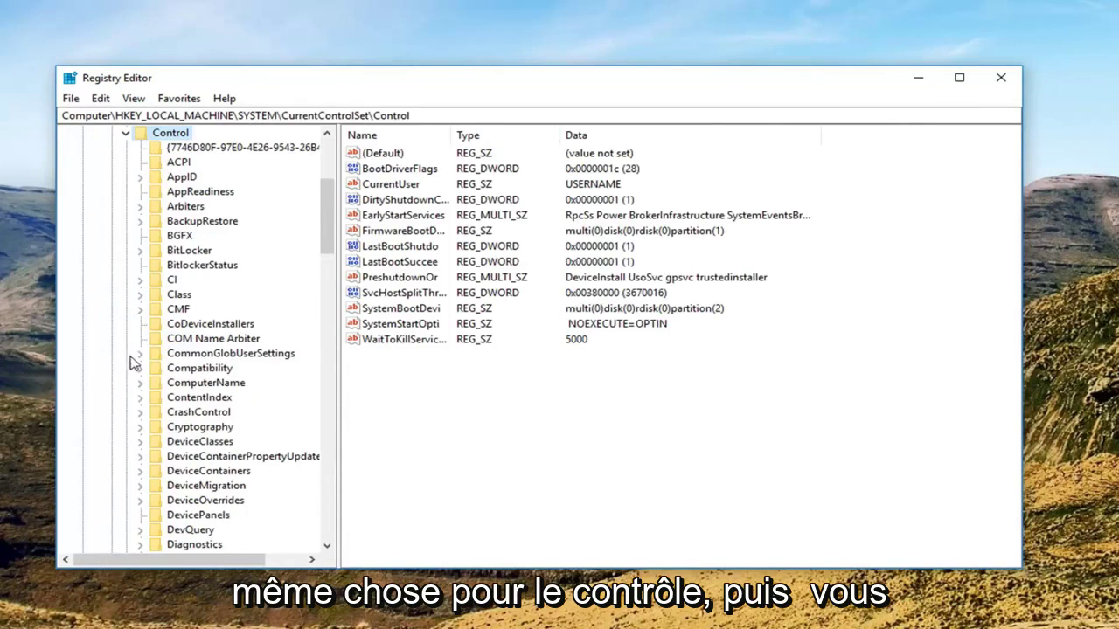
Expand Print > Printers and select the Microsoft XPS Document Writer key.
{"action": "scroll", "coordinate": [154, 370], "scroll_direction": "down", "scroll_amount": 6}
{"action": "scroll", "coordinate": [154, 370], "scroll_direction": "down", "scroll_amount": 10}
{"action": "scroll", "coordinate": [154, 371], "scroll_direction": "down", "scroll_amount": 5}
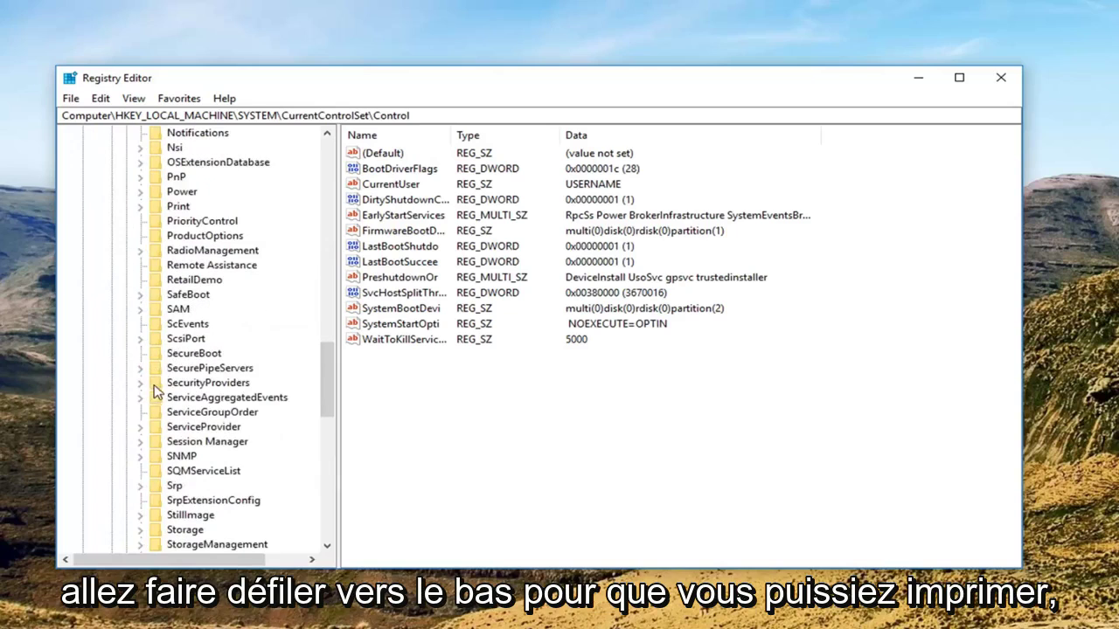
{"action": "left_click", "coordinate": [141, 207]}
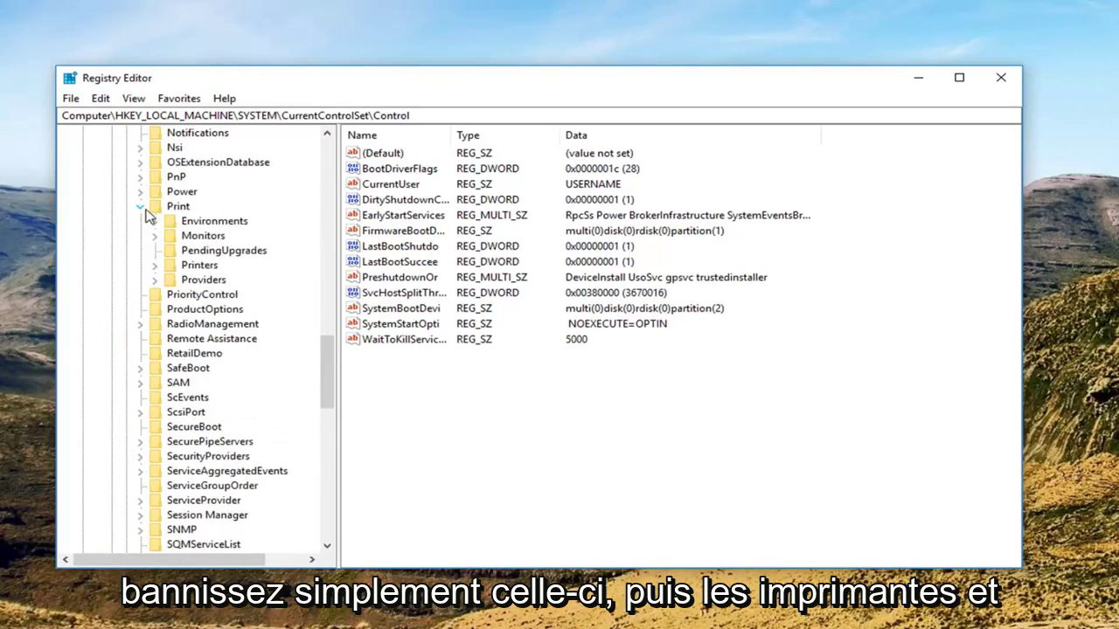
{"action": "left_click", "coordinate": [155, 266]}
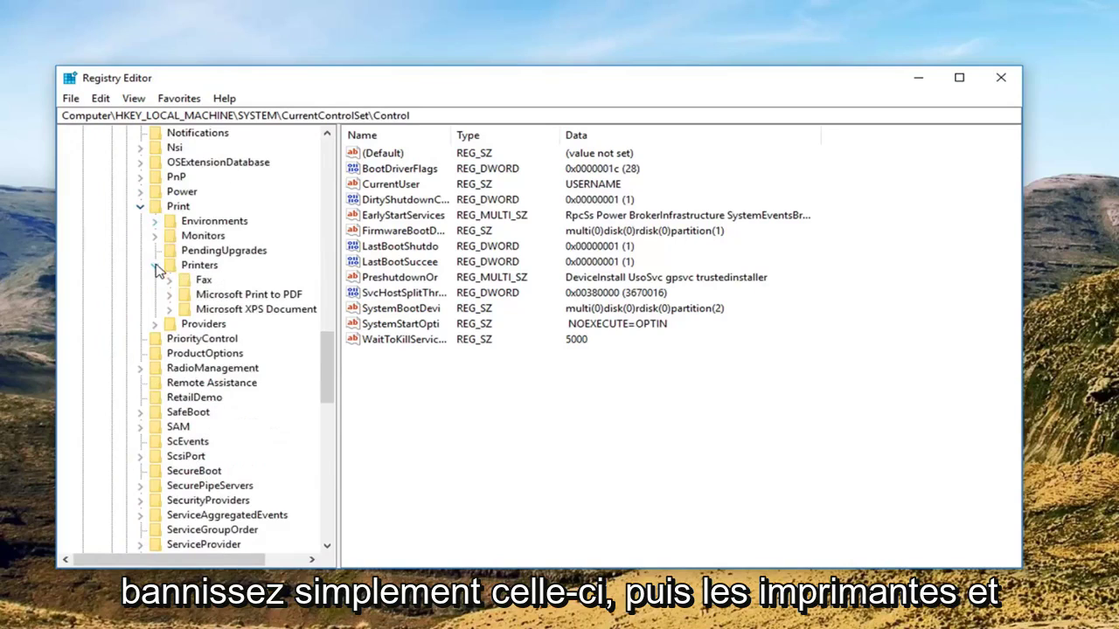
{"action": "left_click", "coordinate": [204, 280]}
{"action": "left_click", "coordinate": [227, 295]}
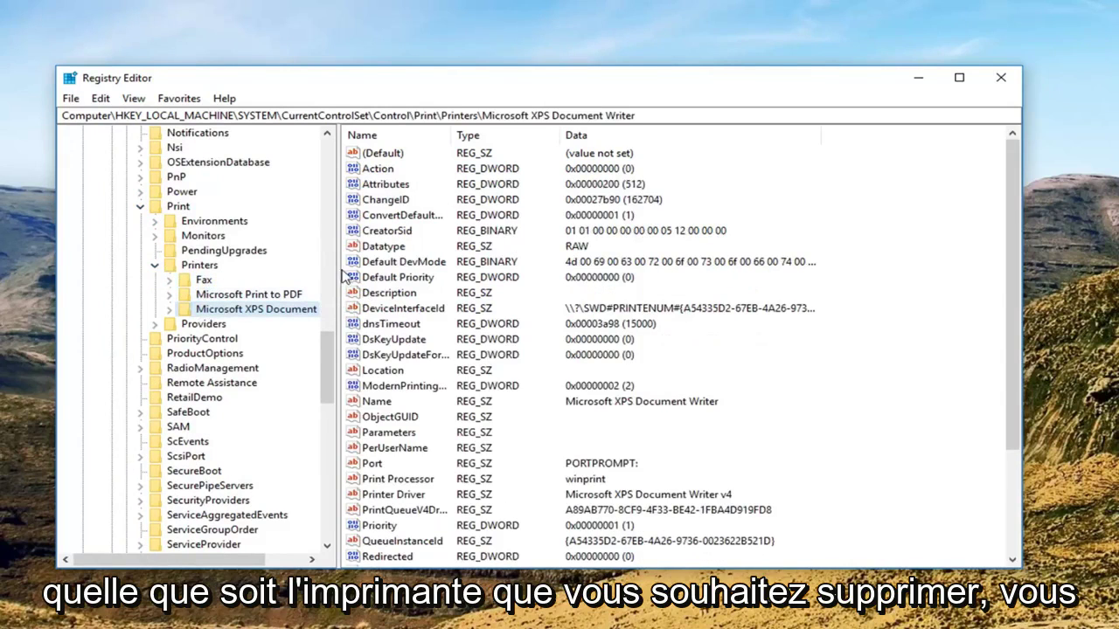
Export the Microsoft XPS Document Writer key to the Desktop as a file named 'backup'.
{"action": "left_click_drag", "start_coordinate": [342, 276], "coordinate": [437, 276]}
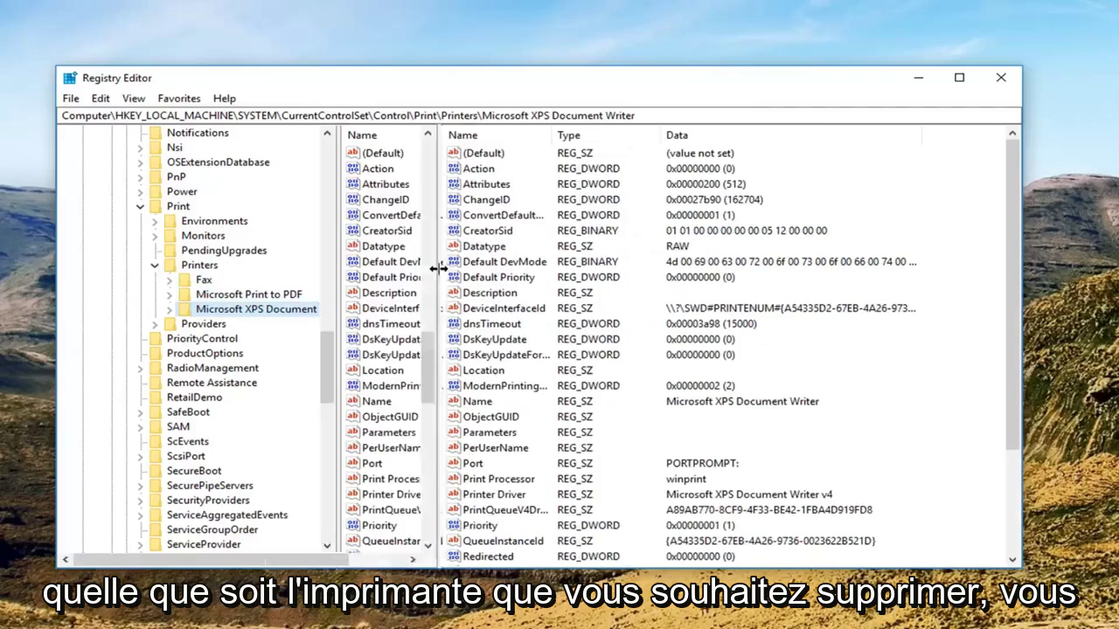
{"action": "right_click", "coordinate": [257, 314]}
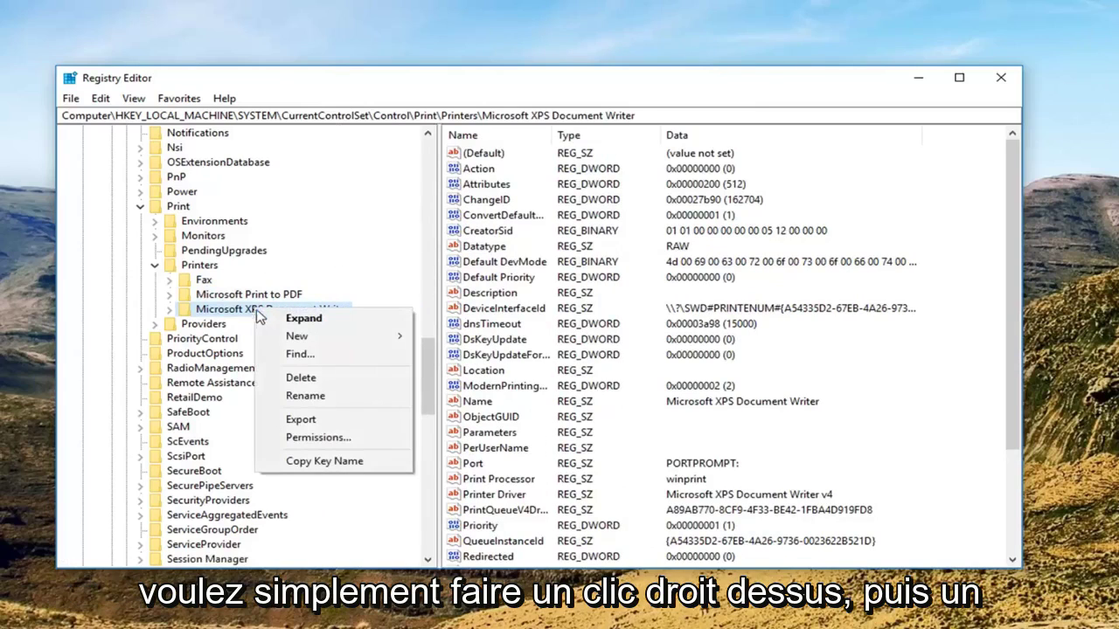
{"action": "left_click", "coordinate": [215, 313]}
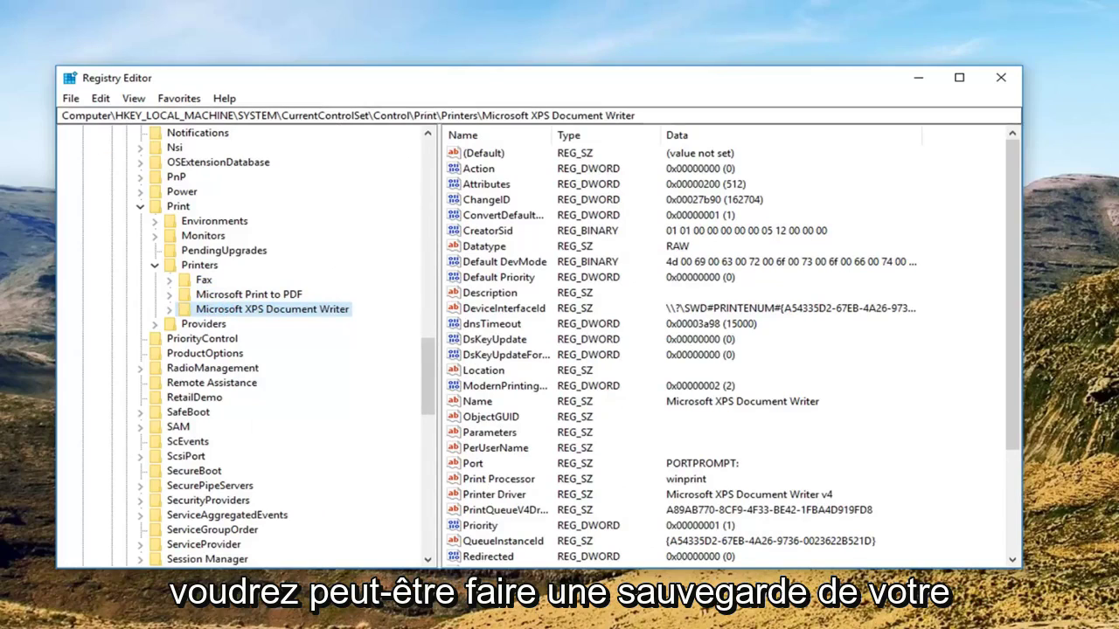
{"action": "left_click", "coordinate": [70, 100]}
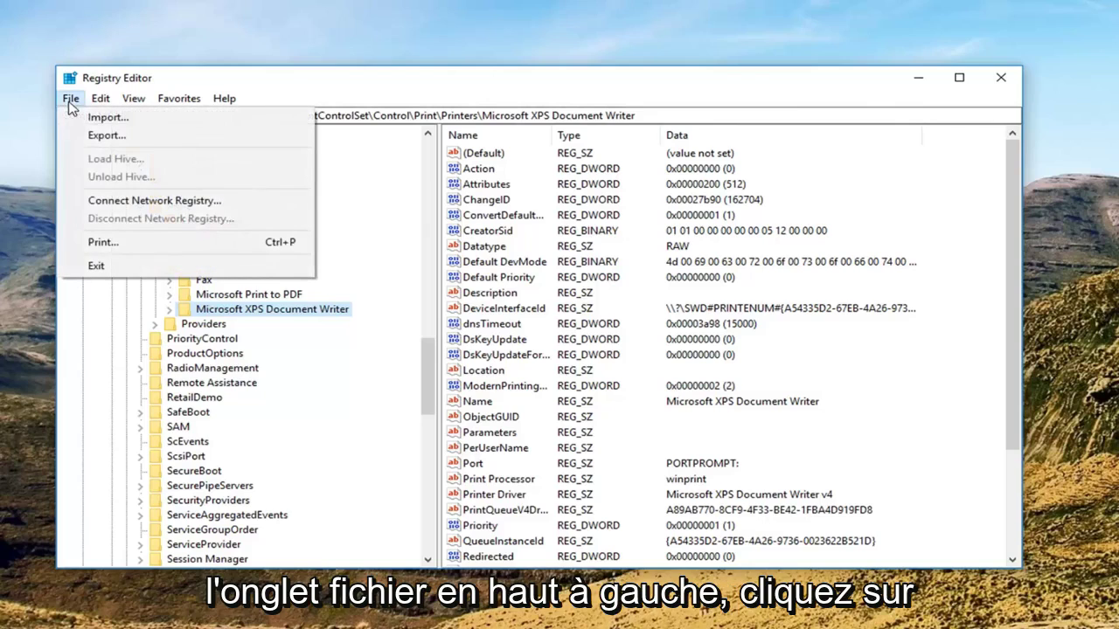
{"action": "left_click", "coordinate": [98, 137]}
{"action": "type", "text": "backup"}
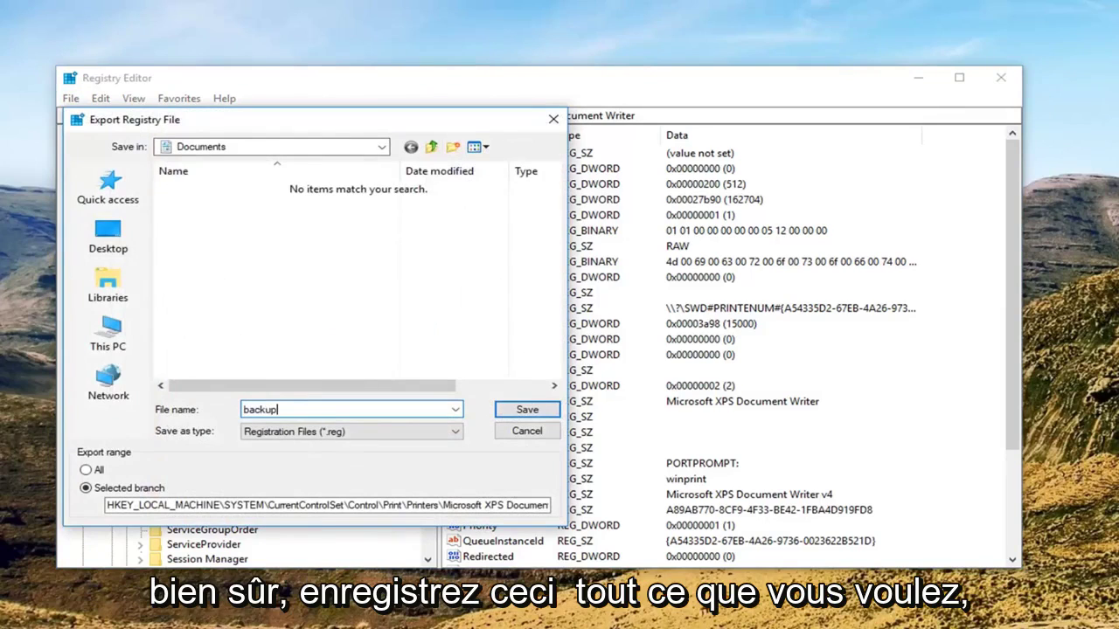
{"action": "left_click", "coordinate": [109, 234]}
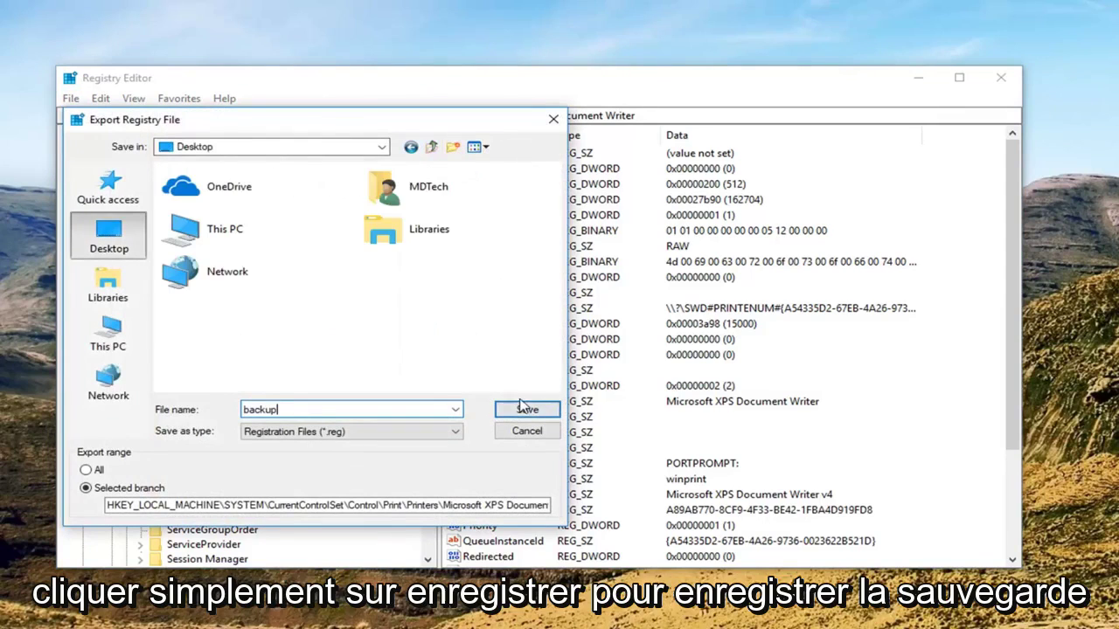
{"action": "left_click", "coordinate": [525, 409]}
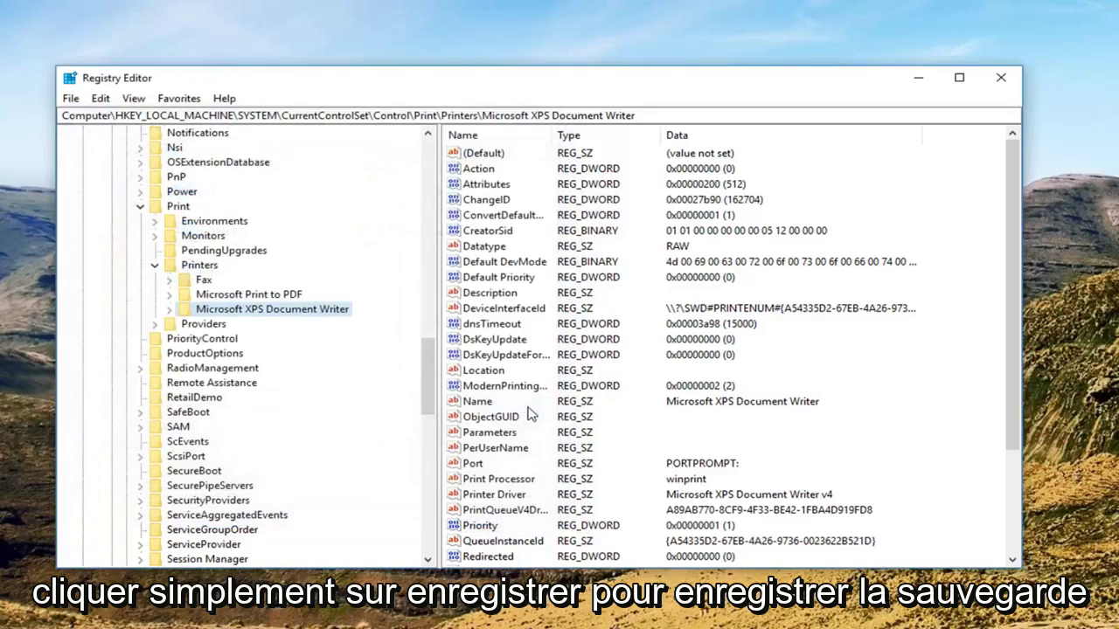
{"action": "left_click_drag", "start_coordinate": [262, 86], "coordinate": [274, 85]}
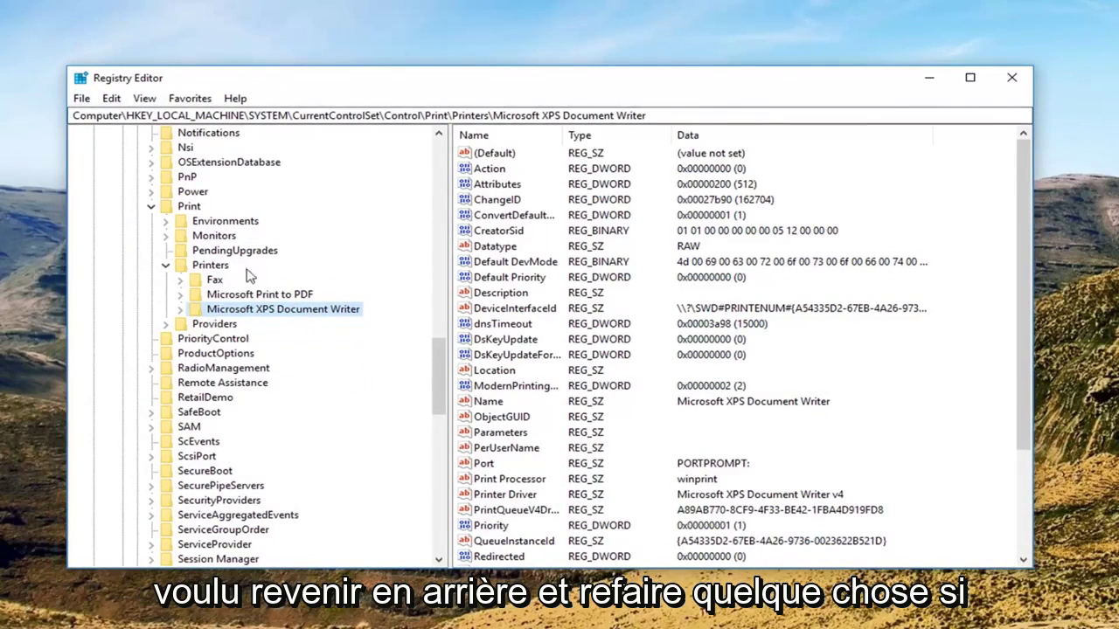
{"action": "left_click", "coordinate": [80, 98]}
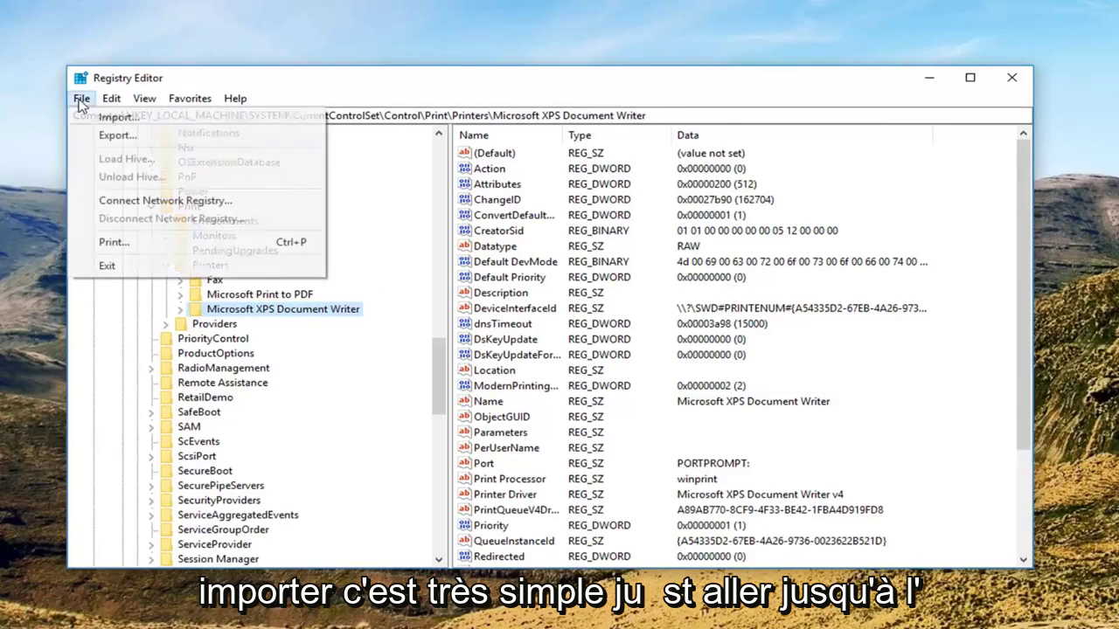
{"action": "left_click", "coordinate": [96, 115]}
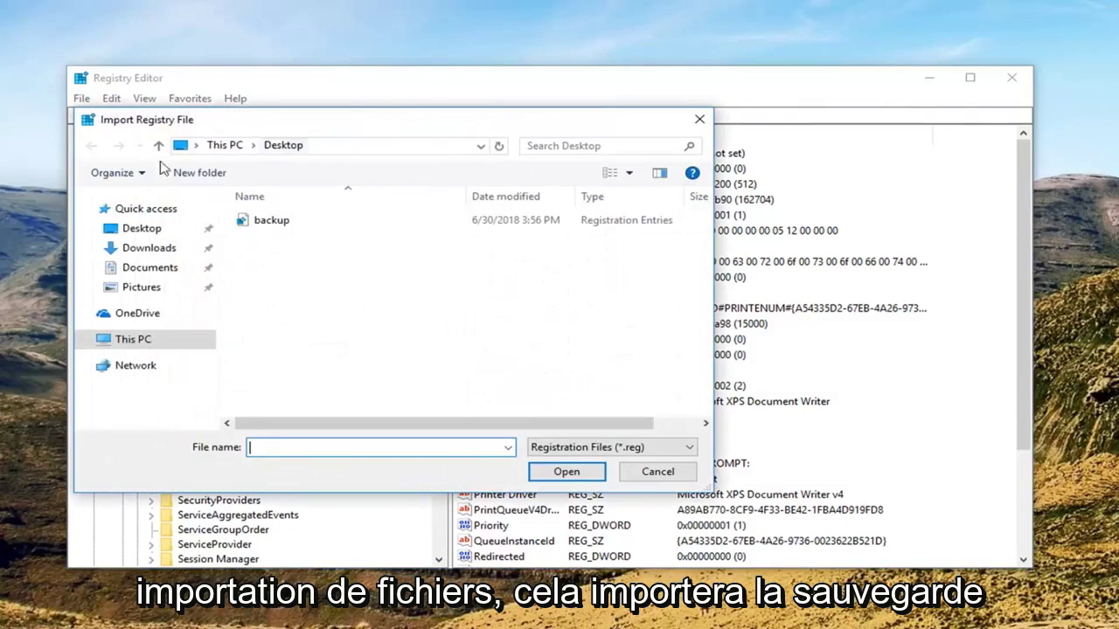
{"action": "left_click", "coordinate": [700, 118]}
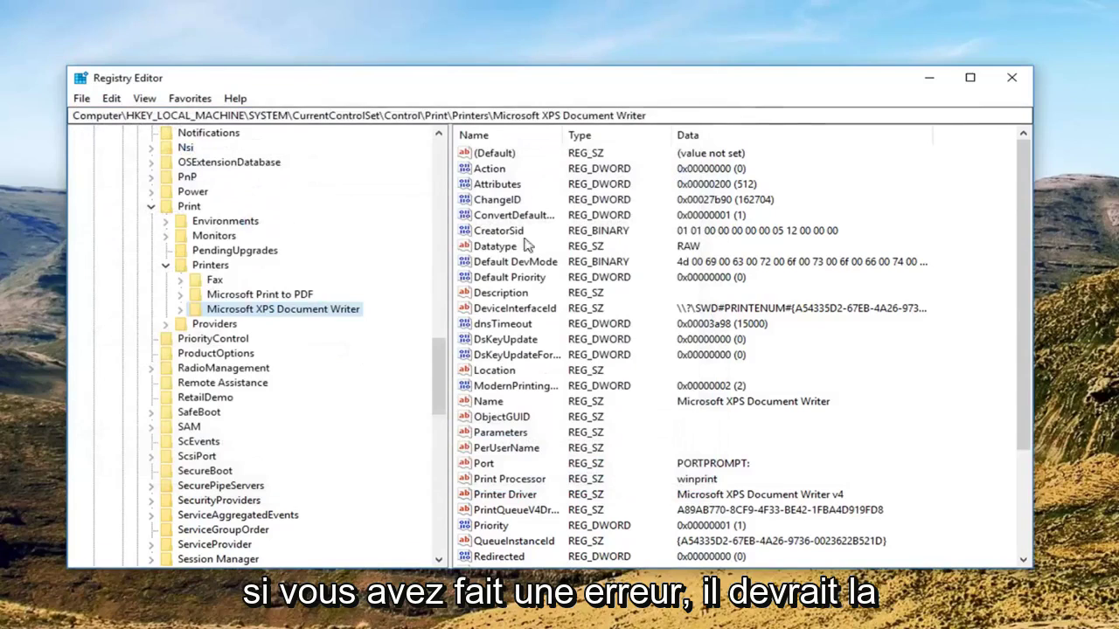
Delete the Microsoft XPS Document Writer key and confirm the deletion.
{"action": "right_click", "coordinate": [251, 316]}
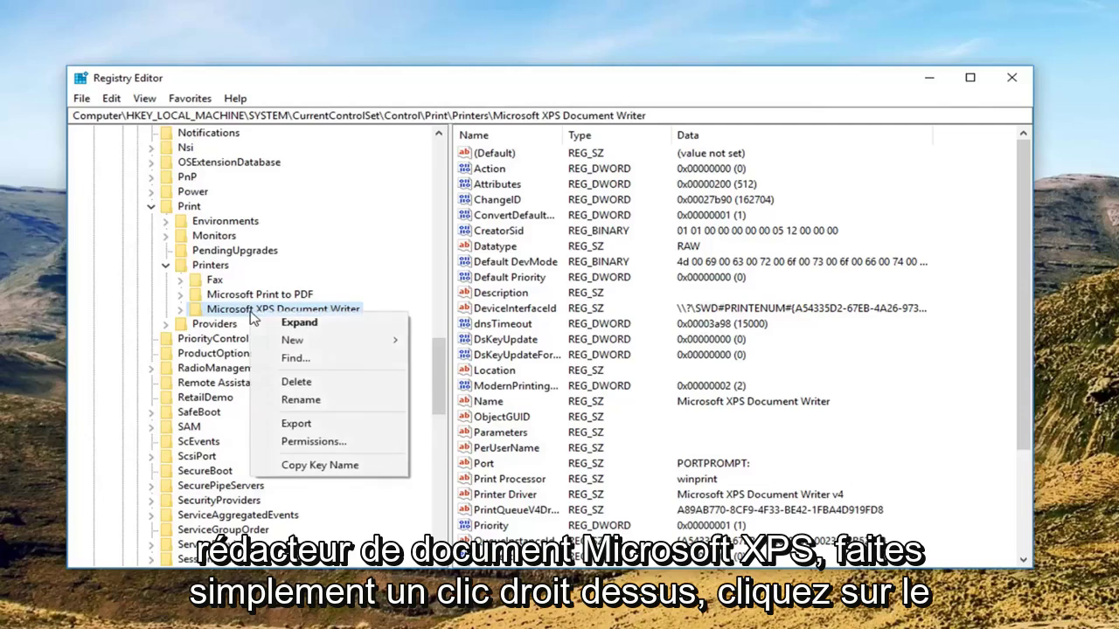
{"action": "left_click", "coordinate": [295, 382]}
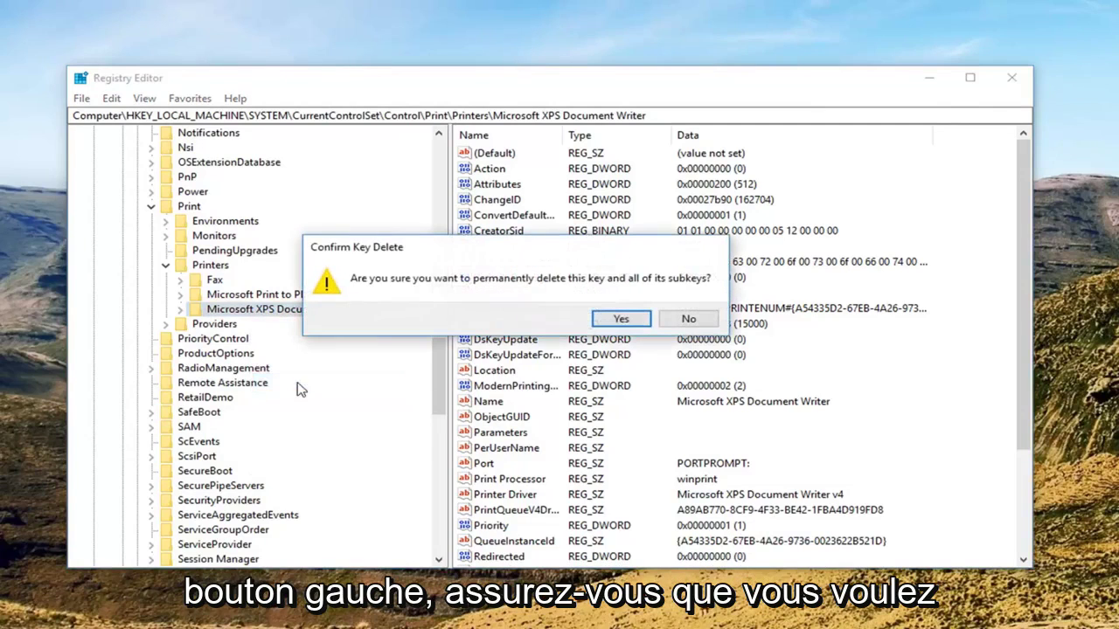
{"action": "left_click", "coordinate": [620, 320]}
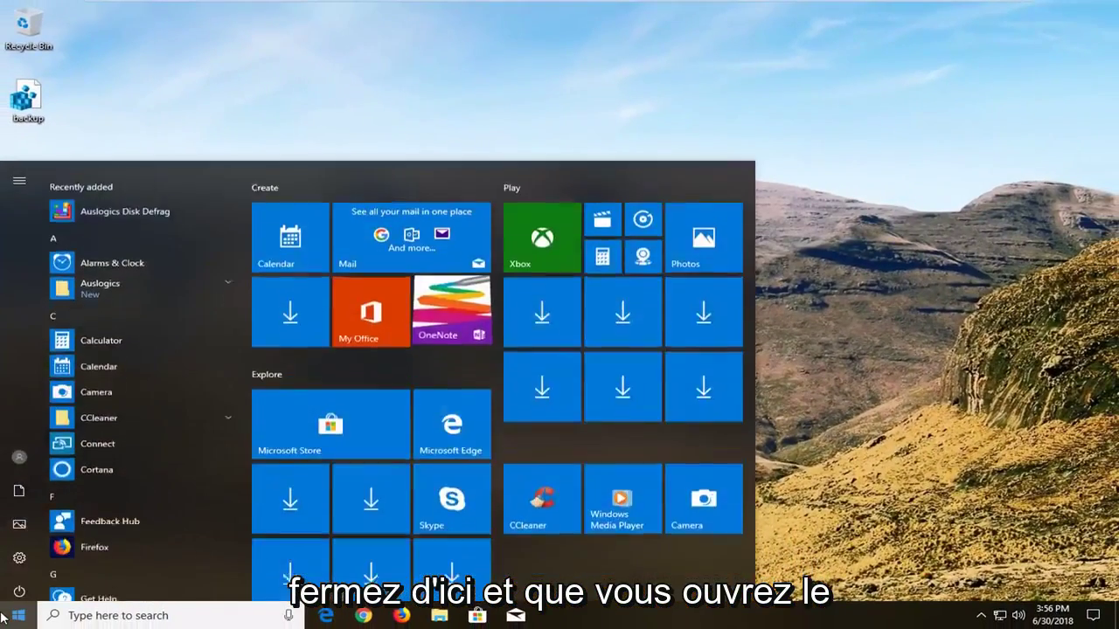
Search 'device manager' in Start and launch Device Manager.
{"action": "type", "text": "device manager"}
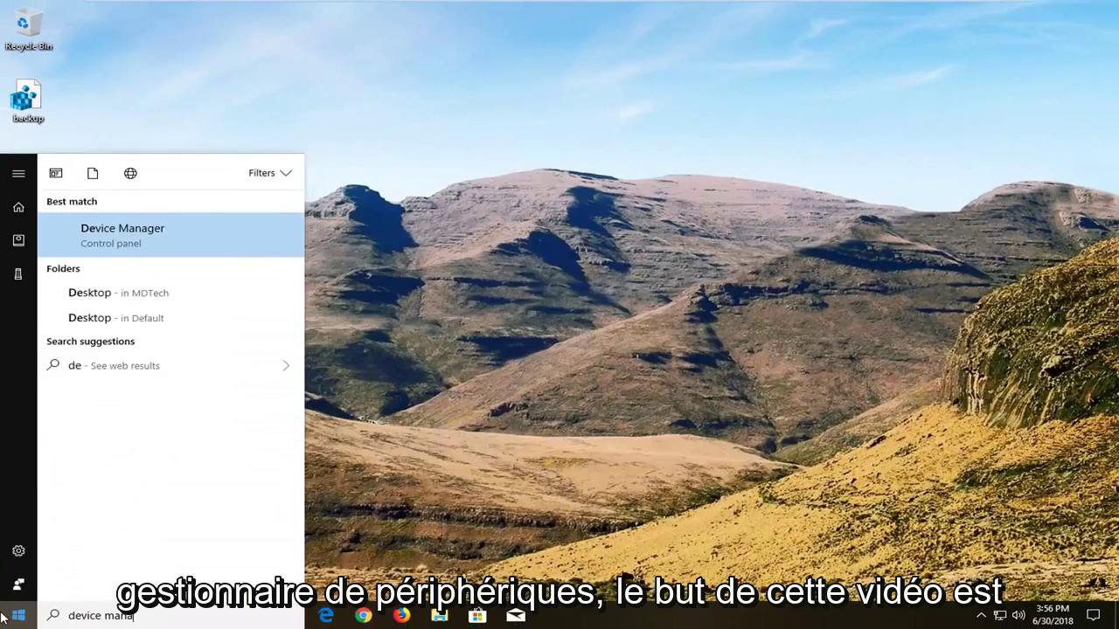
{"action": "left_click", "coordinate": [140, 249]}
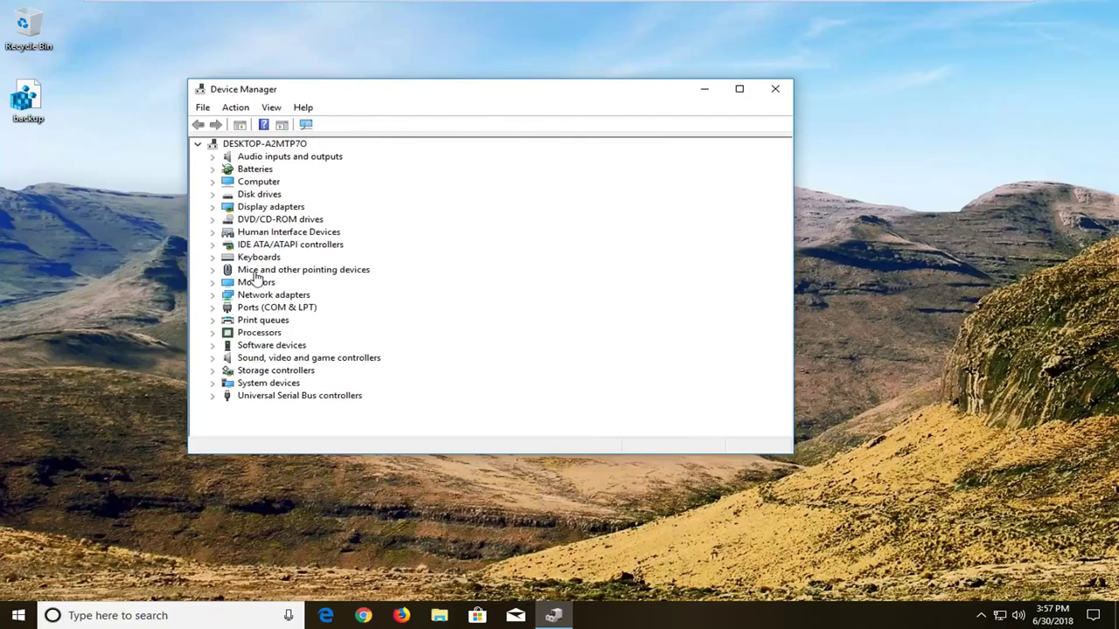
Expand Print queues, view a printer's actions, and select Microsoft XPS Document Writer.
{"action": "left_click", "coordinate": [253, 322]}
{"action": "left_click", "coordinate": [211, 321]}
{"action": "left_click", "coordinate": [293, 347]}
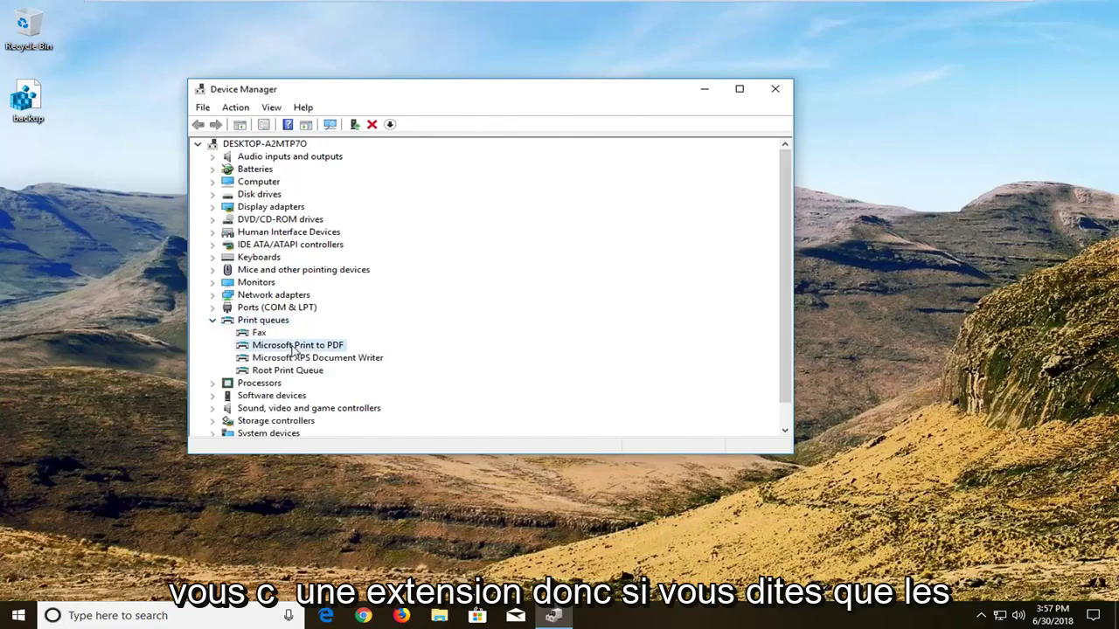
{"action": "right_click", "coordinate": [288, 350]}
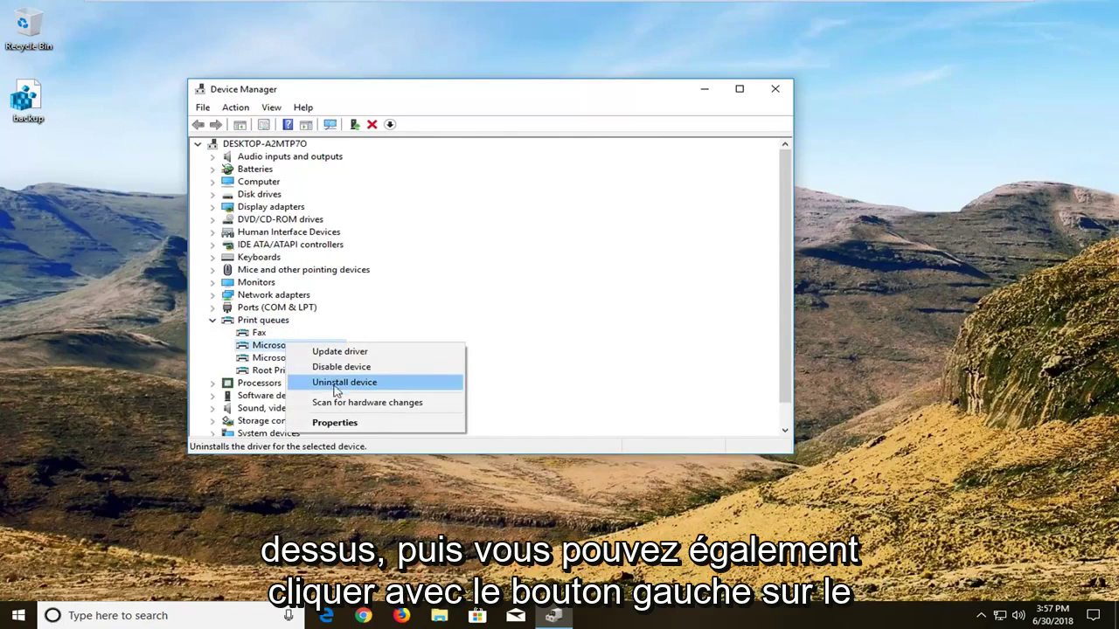
{"action": "left_click", "coordinate": [253, 360]}
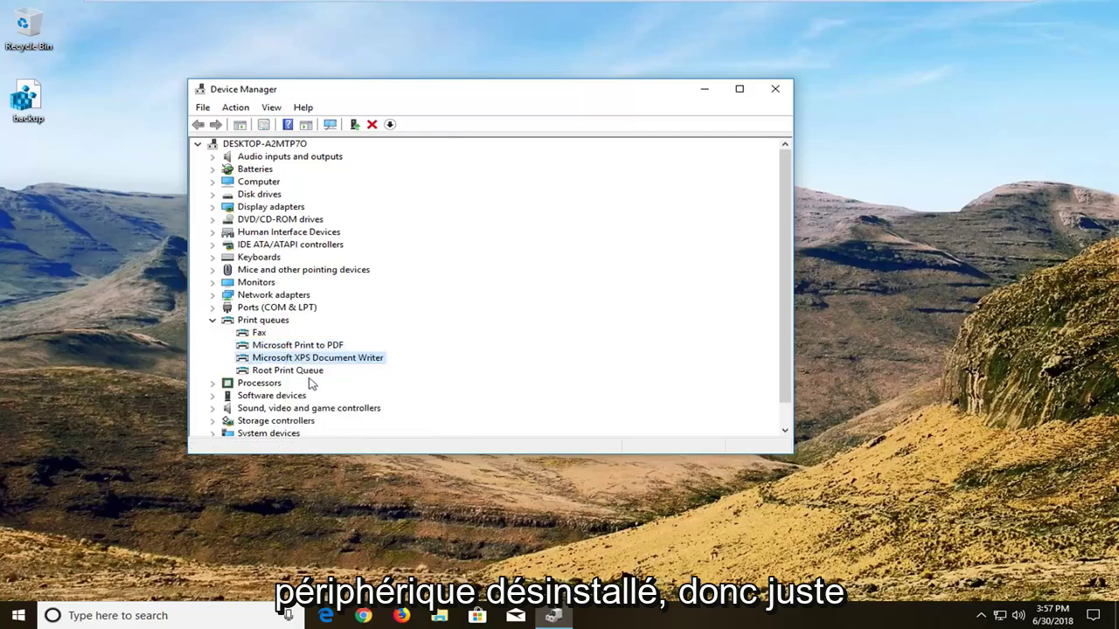
{"action": "scroll", "coordinate": [306, 367], "scroll_direction": "down", "scroll_amount": 1}
{"action": "scroll", "coordinate": [304, 370], "scroll_direction": "up", "scroll_amount": 1}
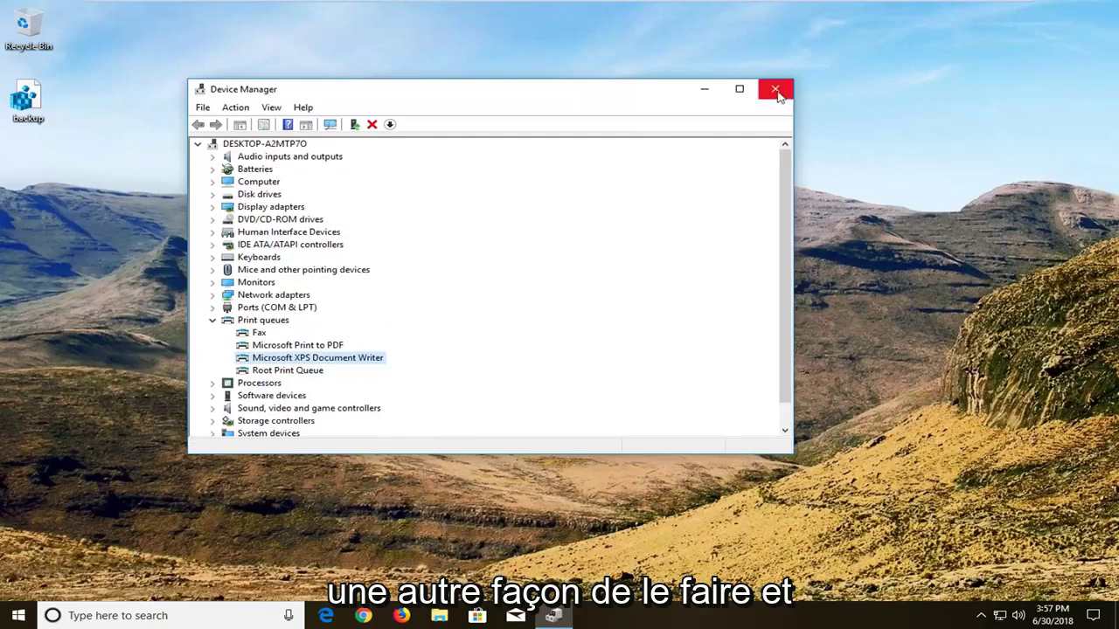
Close the Device Manager window.
{"action": "left_click", "coordinate": [775, 88]}
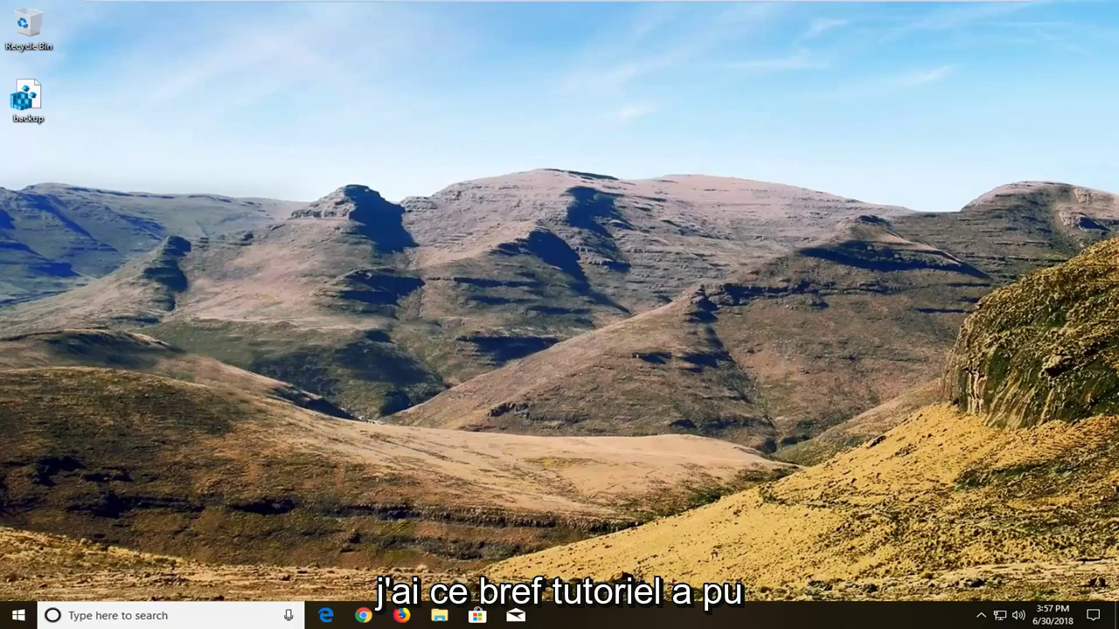